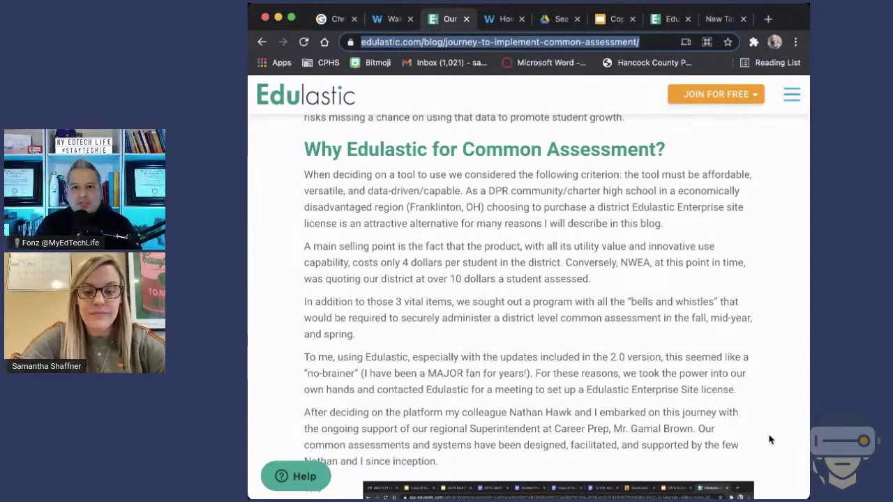
- Examine the Edulastic blog post on implementing common assessment, from its introduction through the design steps, tips and author biography
scroll(569, 347, "down", 8)
scroll(568, 343, "up", 7)
scroll(566, 340, "up", 6)
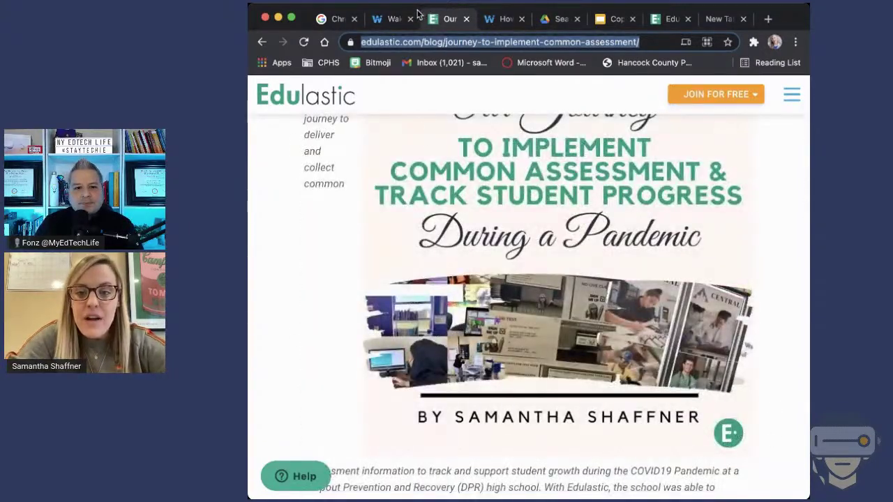
scroll(507, 377, "down", 10)
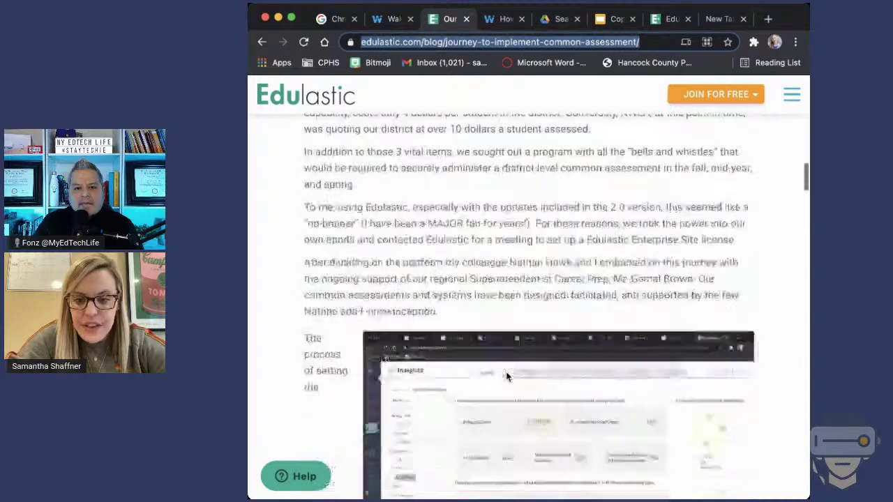
scroll(507, 377, "down", 10)
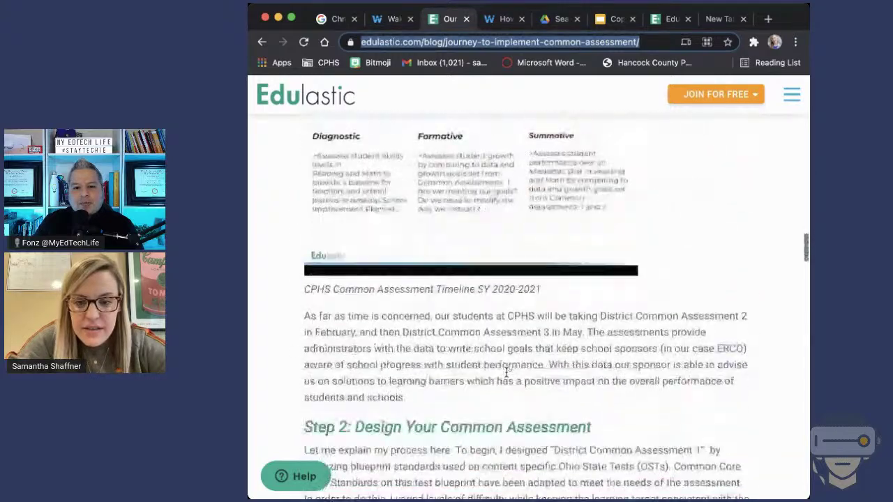
scroll(507, 377, "down", 8)
scroll(507, 375, "down", 6)
scroll(507, 375, "down", 8)
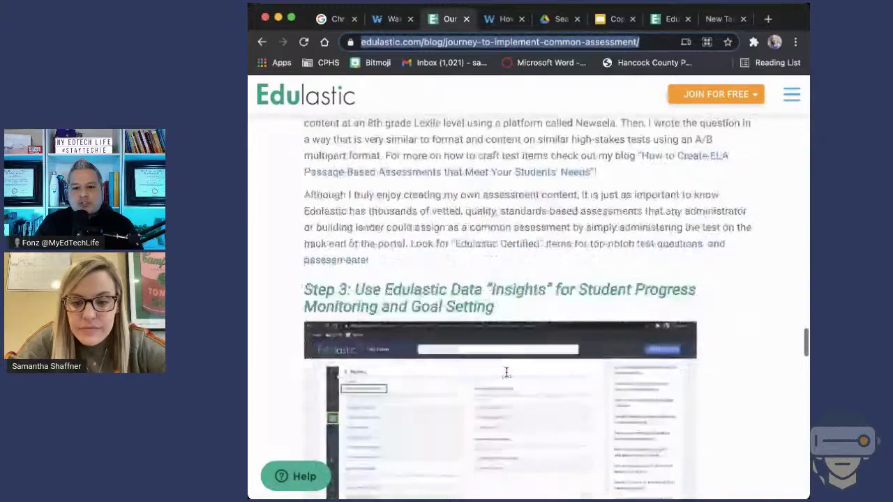
scroll(507, 377, "down", 12)
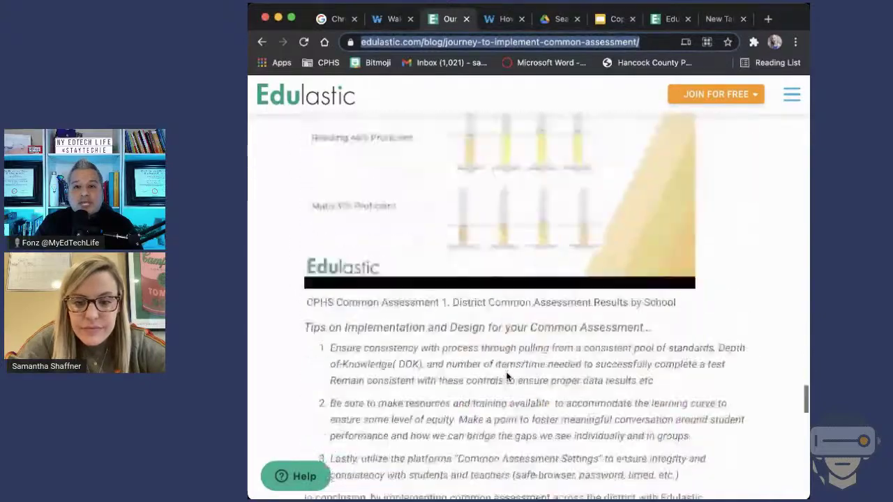
scroll(506, 373, "down", 8)
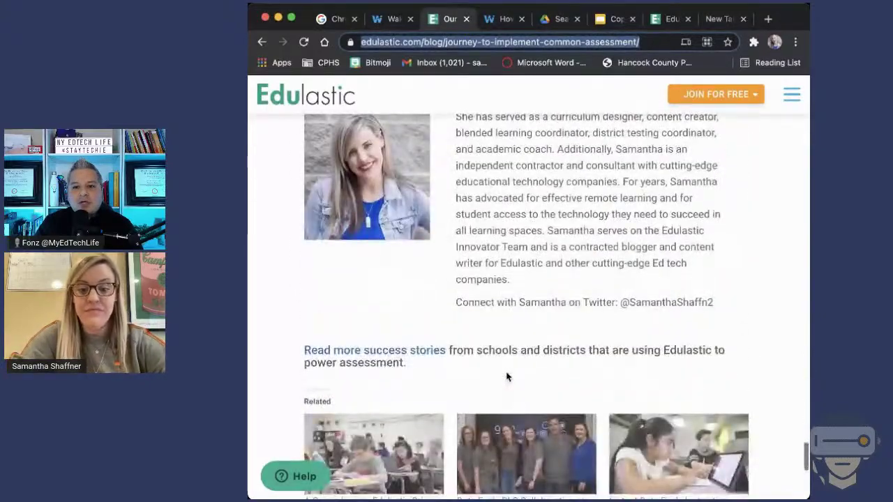
scroll(506, 375, "up", 15)
scroll(507, 376, "up", 5)
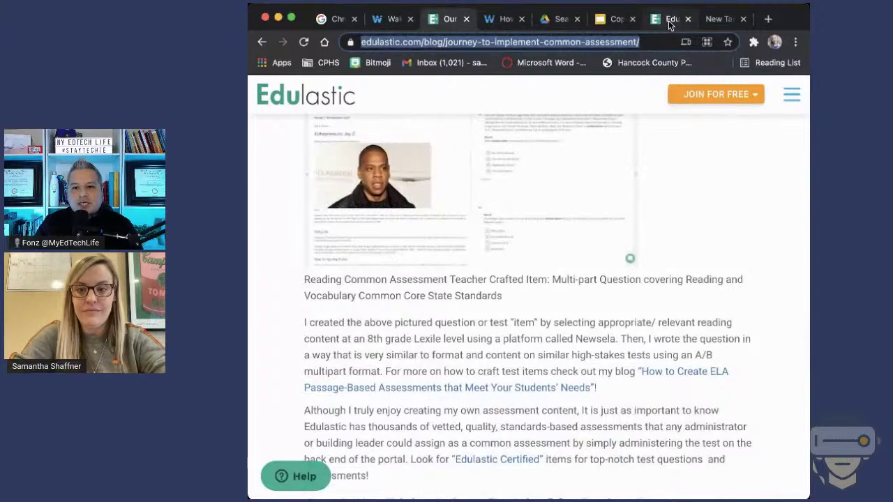
- Switch to the Edulastic test library and remove the Grade 11 filter from the authored tests
left_click(669, 24)
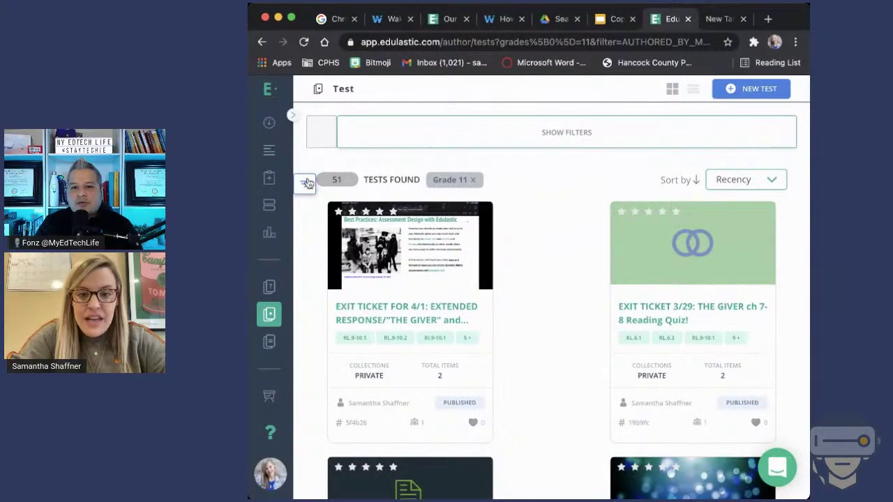
left_click(270, 341)
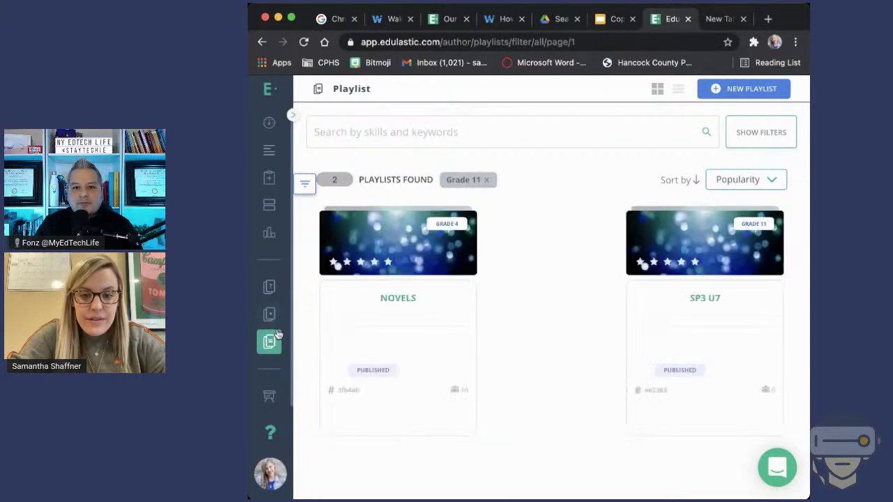
left_click(270, 315)
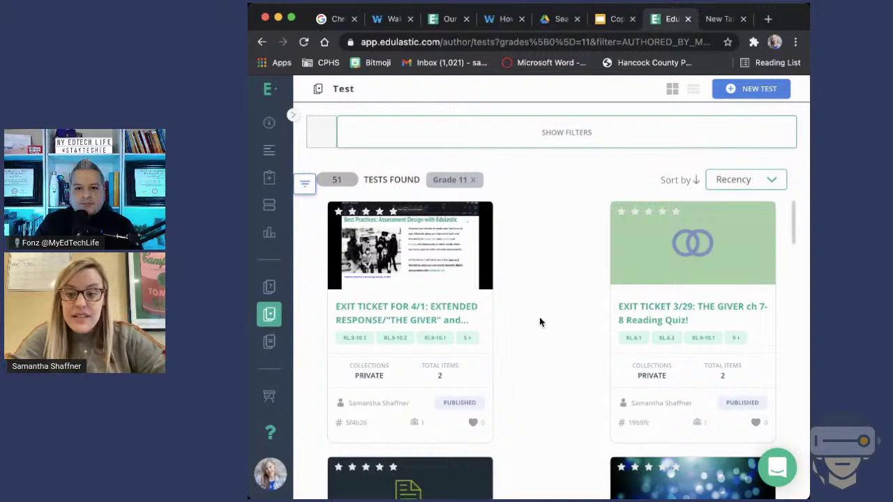
scroll(563, 460, "down", 6)
scroll(564, 460, "up", 3)
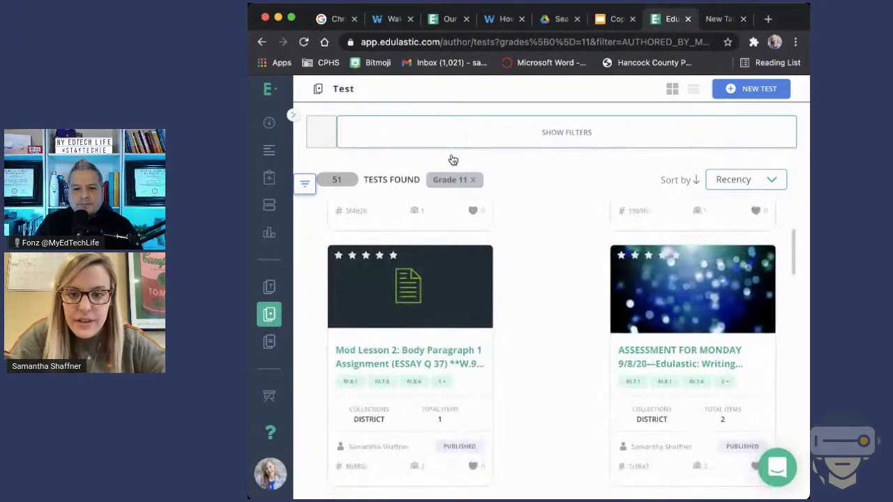
left_click(472, 179)
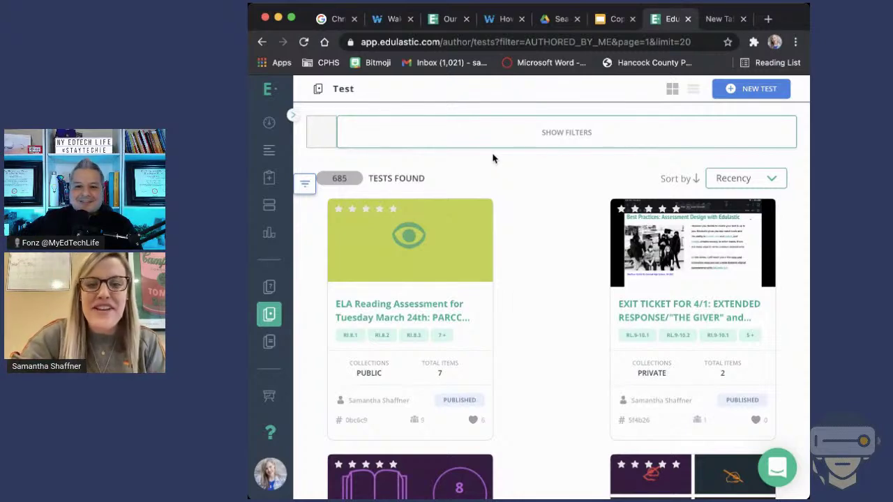
- Browse the first page of authored tests sorted by recency, examining the titles, collections and item counts
scroll(475, 189, "down", 2)
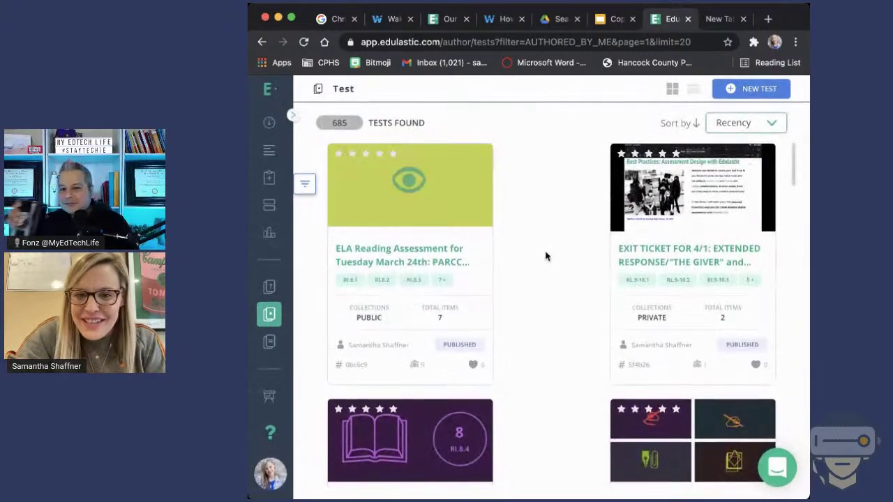
scroll(548, 246, "down", 5)
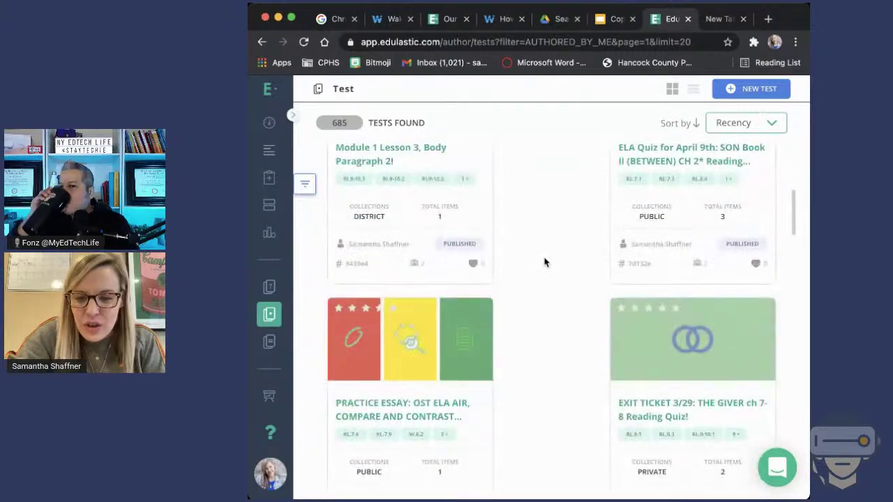
scroll(545, 262, "down", 8)
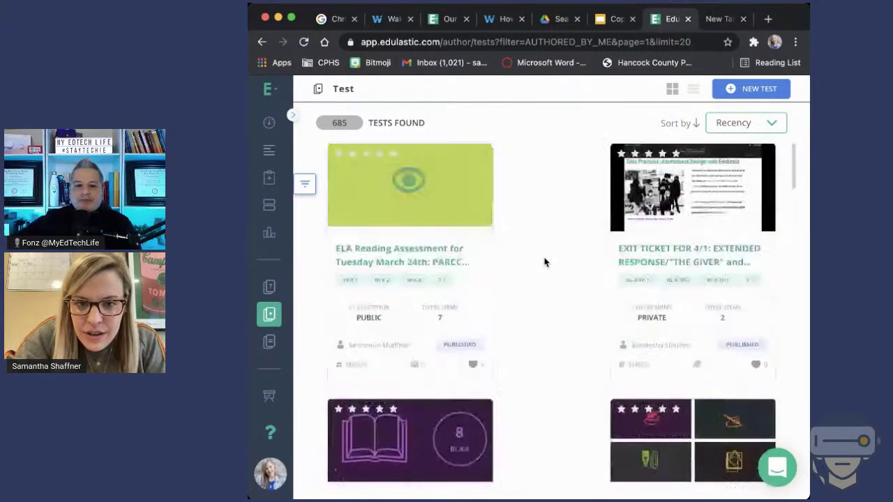
mouse_move(440, 205)
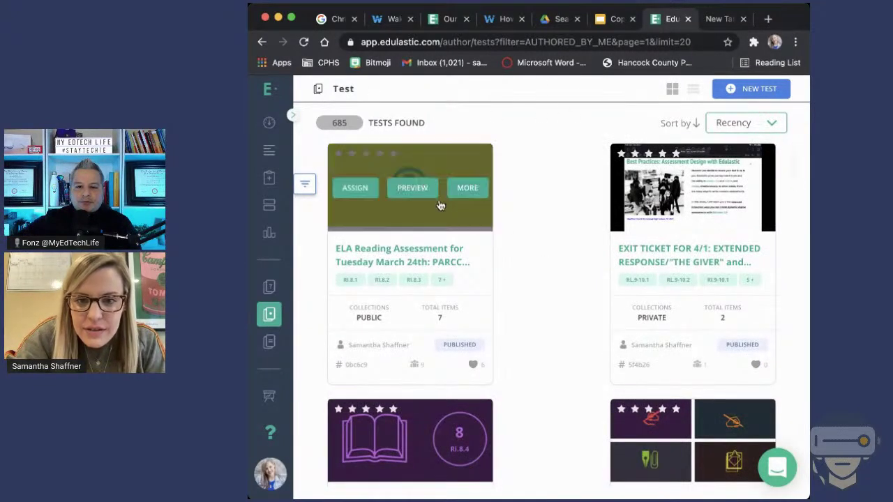
left_click(741, 123)
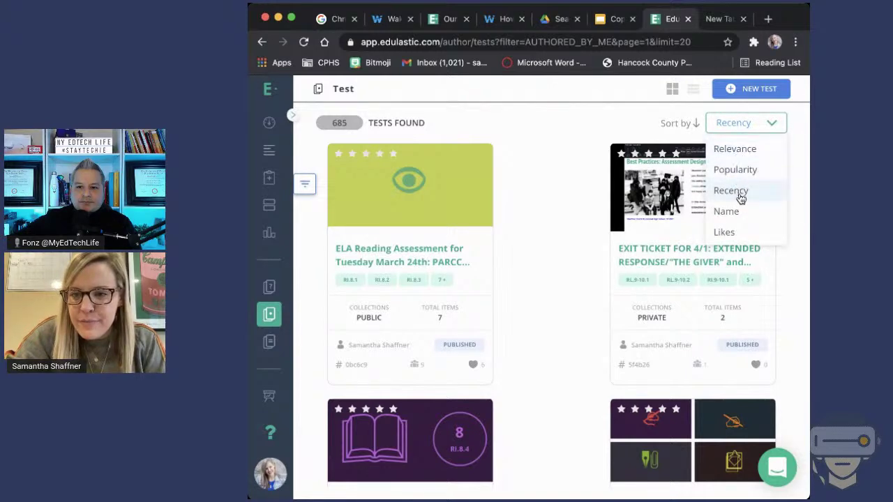
left_click(741, 200)
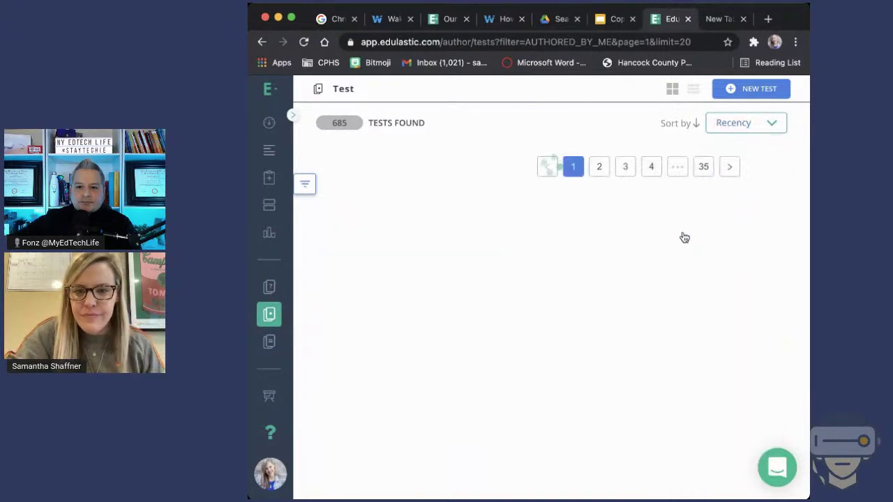
scroll(520, 349, "down", 5)
scroll(517, 353, "down", 10)
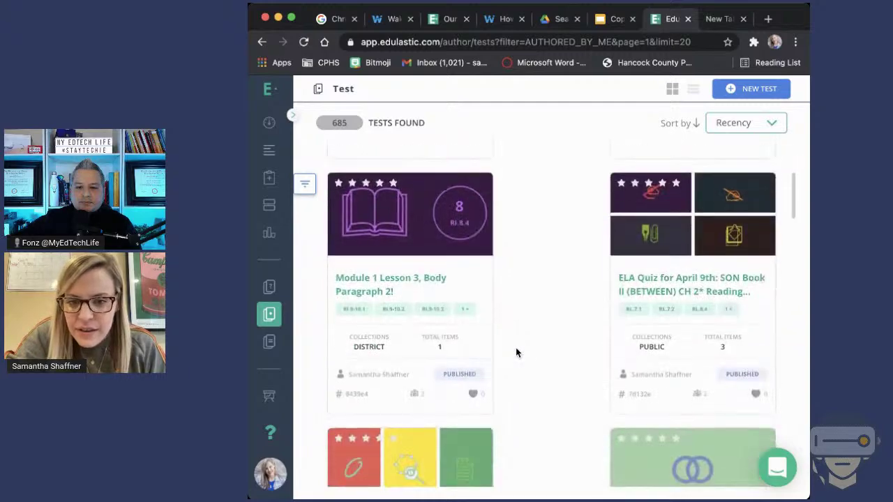
scroll(517, 351, "down", 10)
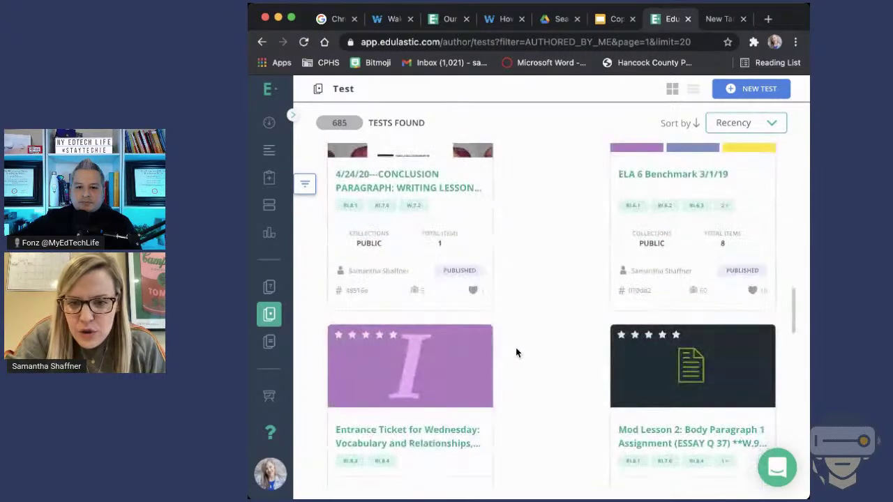
scroll(524, 347, "down", 10)
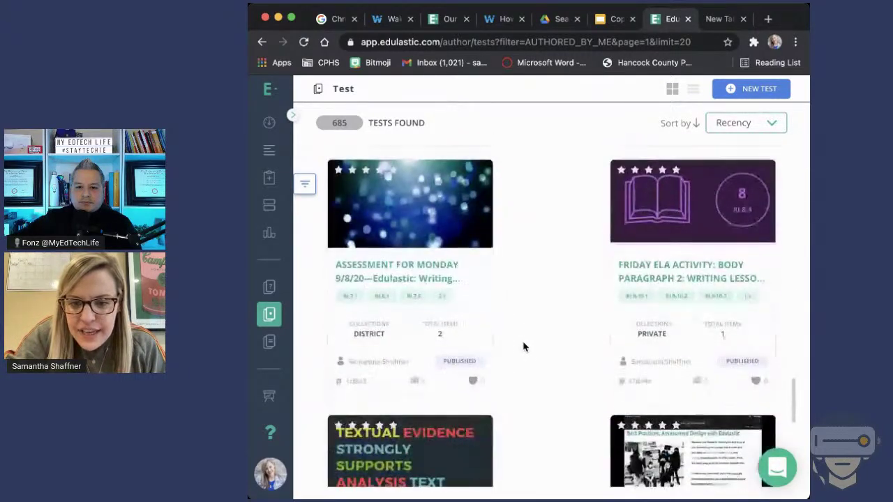
scroll(524, 347, "down", 2)
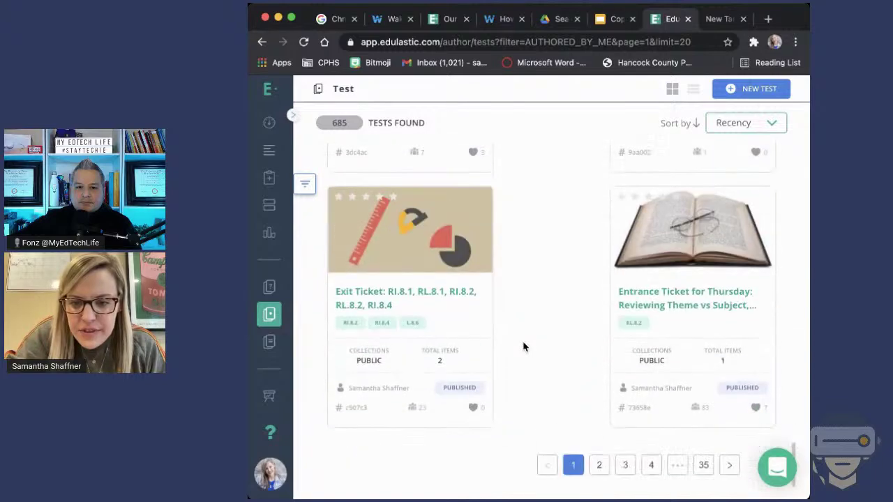
- View the playlists briefly, return to the test library and expand the browser window to full screen
left_click(270, 342)
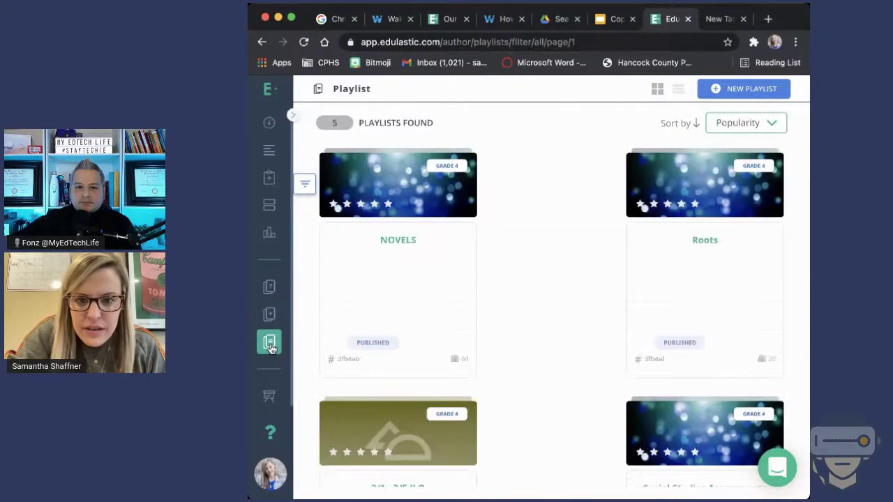
left_click(269, 315)
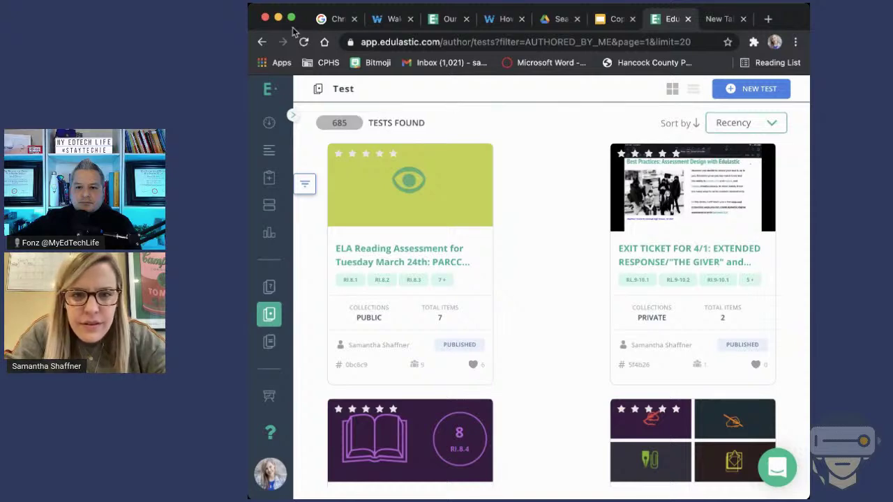
left_click(292, 19)
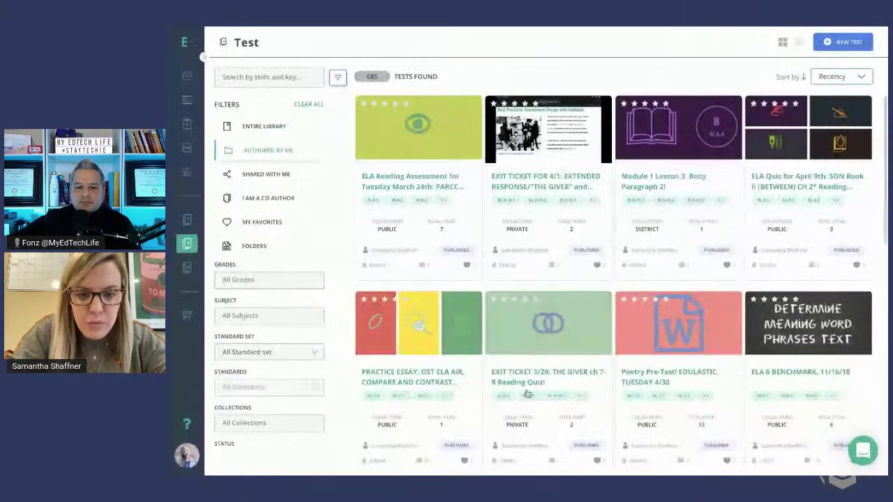
- Search the authored tests and the entire library for "READING BASELINE", ending on the authored tests
left_click(267, 77)
type("RADIN")
key("BackSpace")
key("BackSpace")
key("BackSpace")
key("BackSpace")
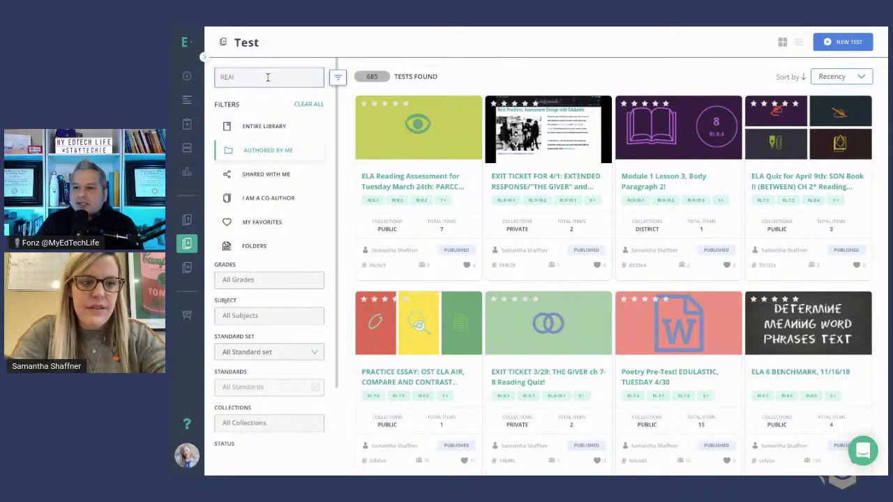
type("EADING BASELINE")
key("Return")
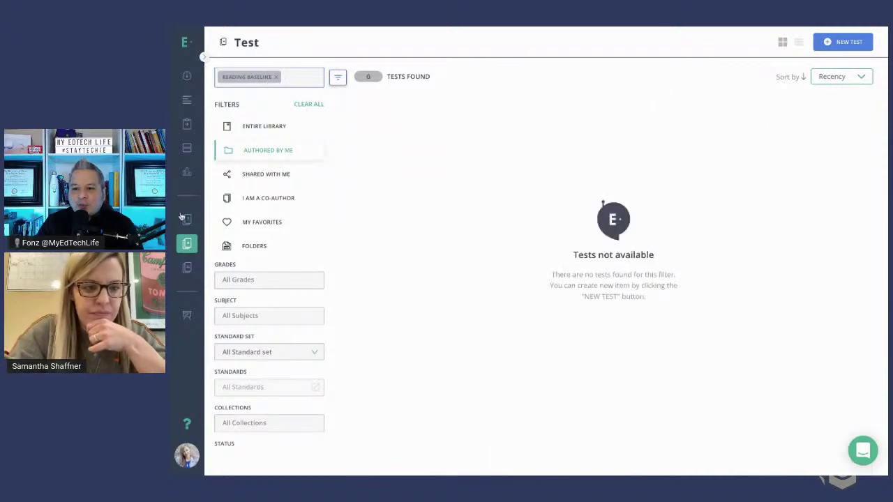
left_click(267, 126)
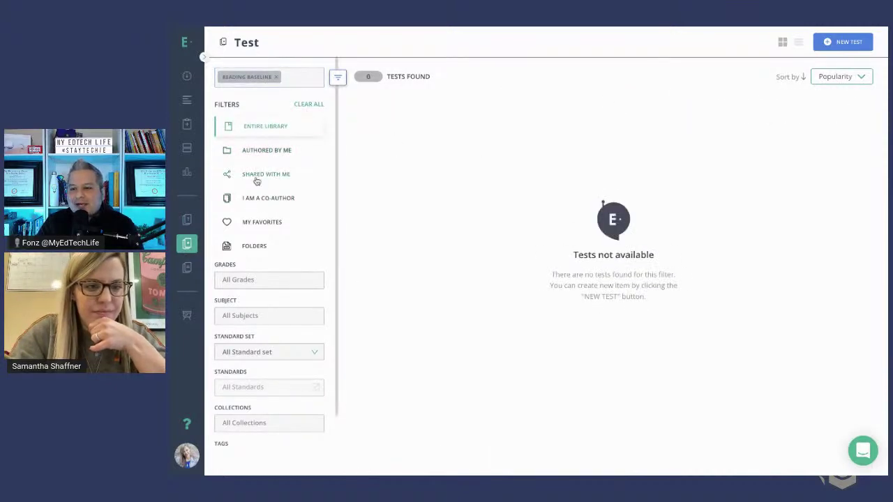
left_click(262, 150)
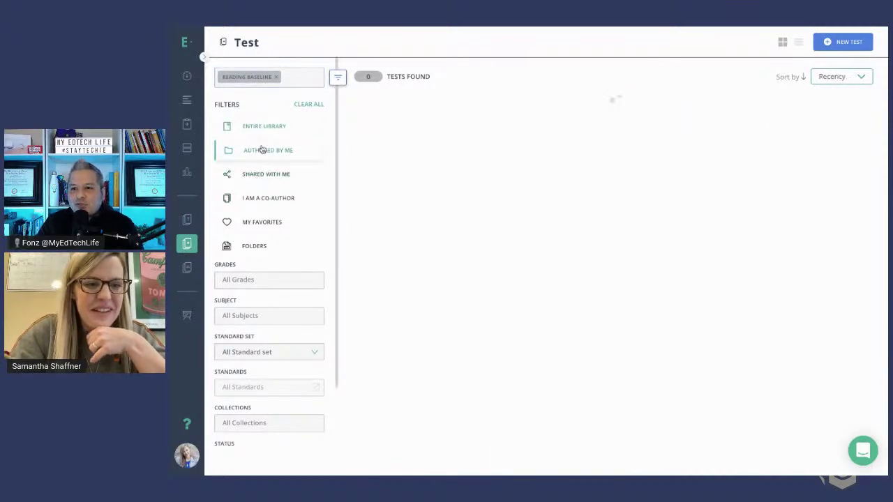
- Clear the "READING BASELINE" search term and sort the authored tests by popularity
left_click(276, 79)
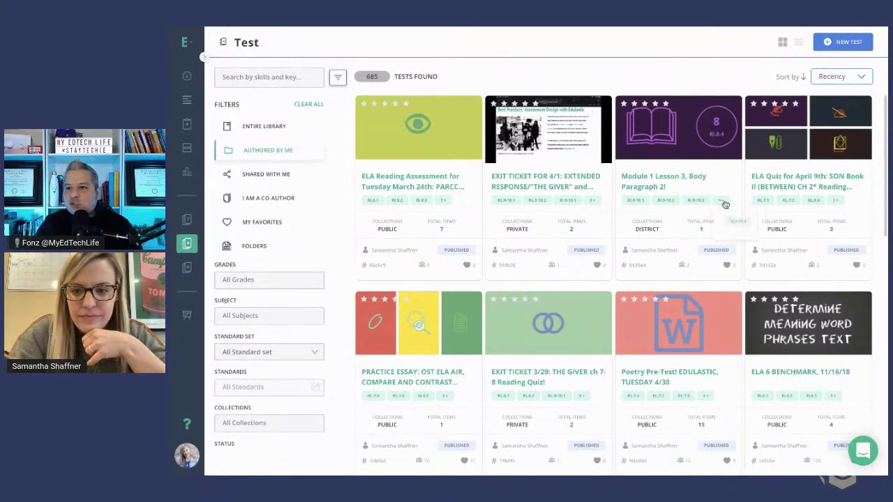
left_click(849, 77)
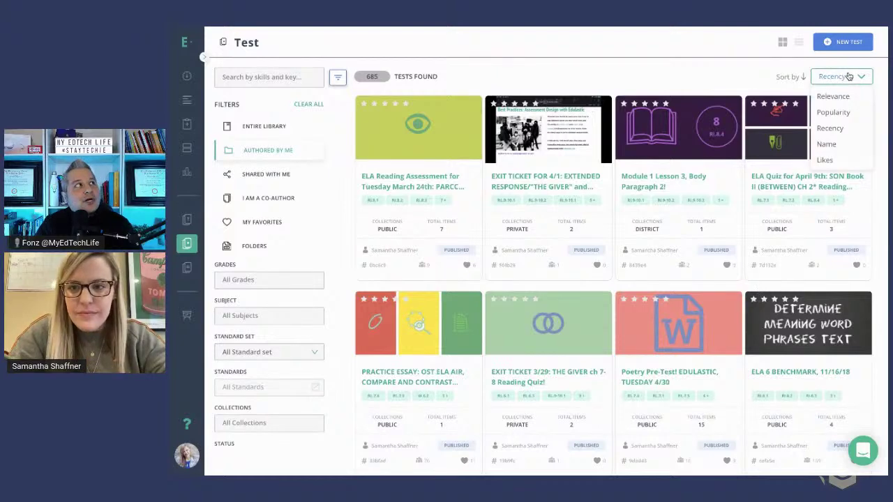
left_click(835, 112)
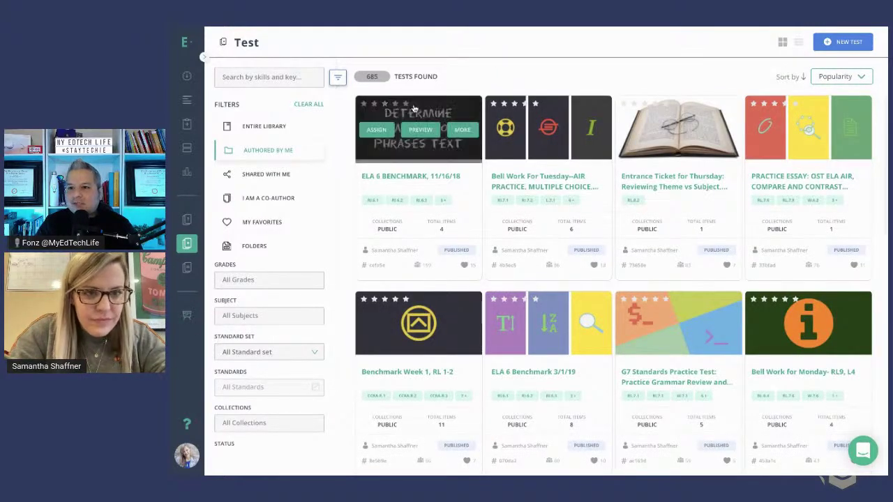
- Search the authored tests for "YELLOW JOURNALISM" and preview the test on the fake news of the 19th century
left_click(265, 77)
type("YELLO")
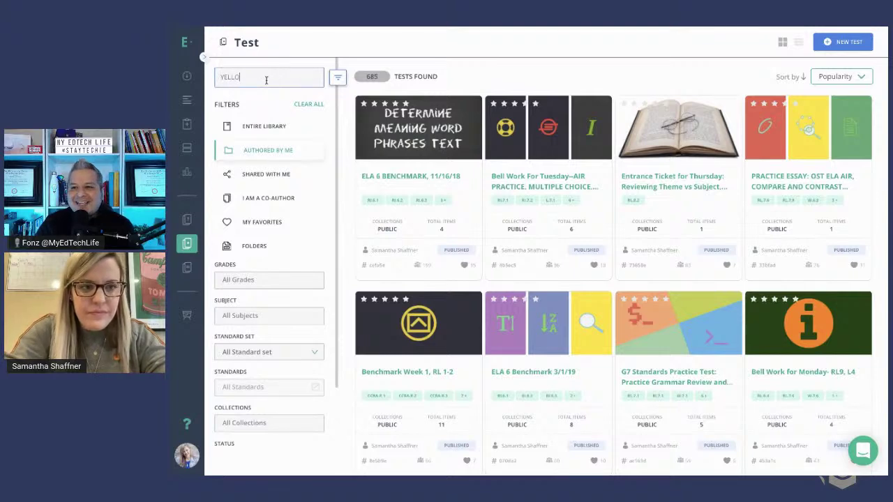
type("E JOURNALISM")
key("Return")
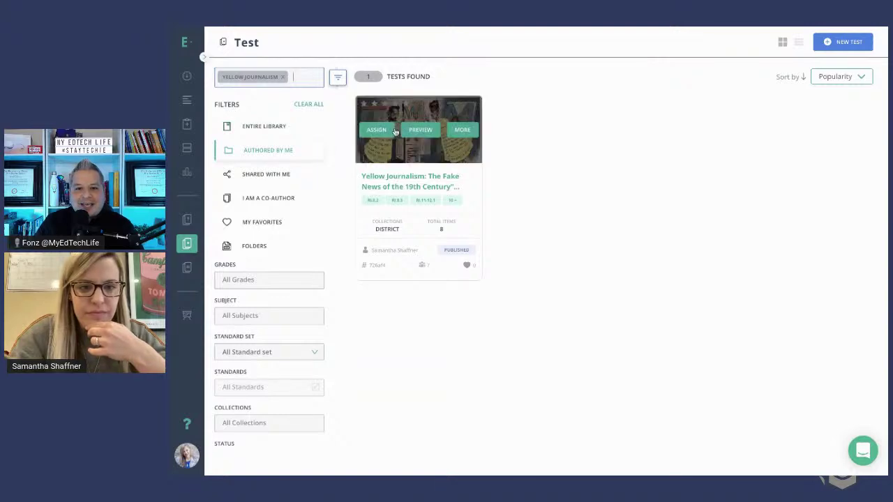
left_click(420, 130)
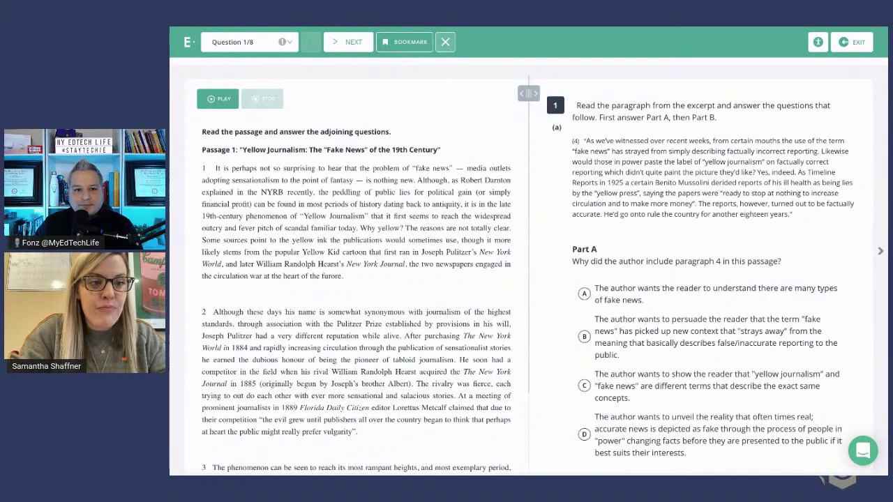
- Return the preview to full screen and look through the yellow journalism passage alongside question 1
key("Escape")
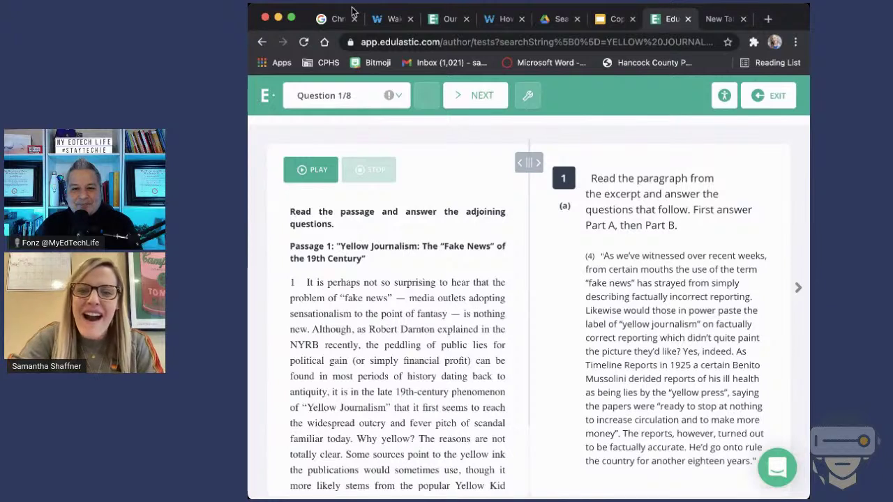
left_click(293, 21)
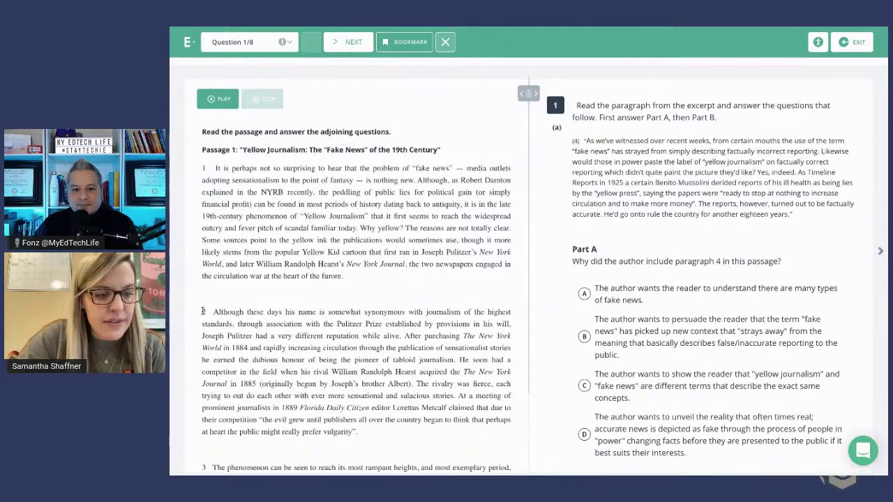
scroll(293, 366, "down", 3)
scroll(348, 331, "down", 5)
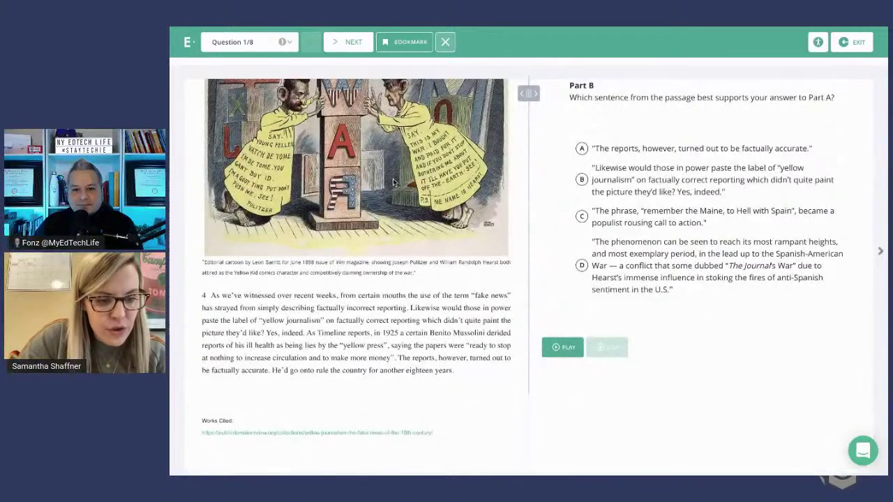
scroll(393, 183, "up", 8)
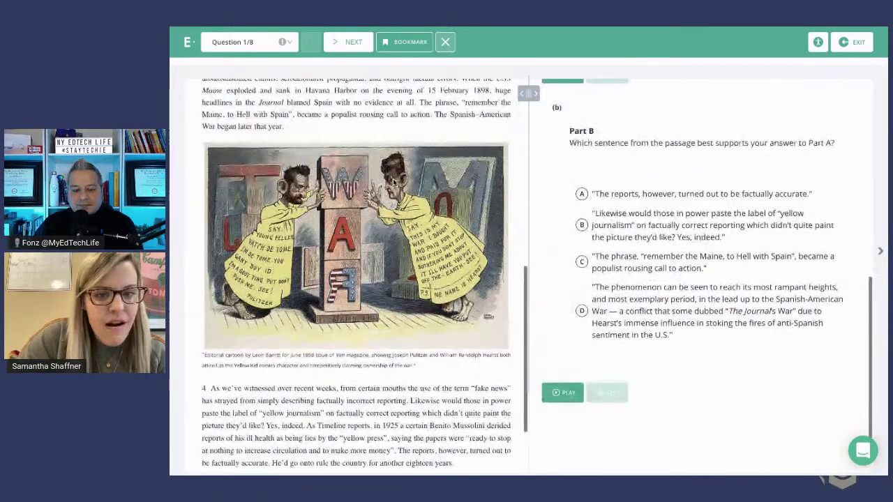
scroll(393, 179, "up", 5)
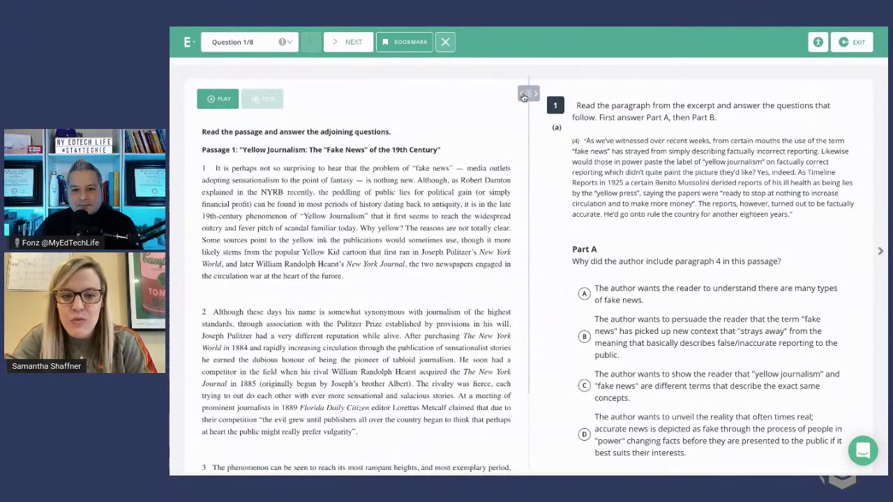
- Collapse the passage pane so question 1 fills the width, and review its Part A and Part B answer choices
left_click(523, 95)
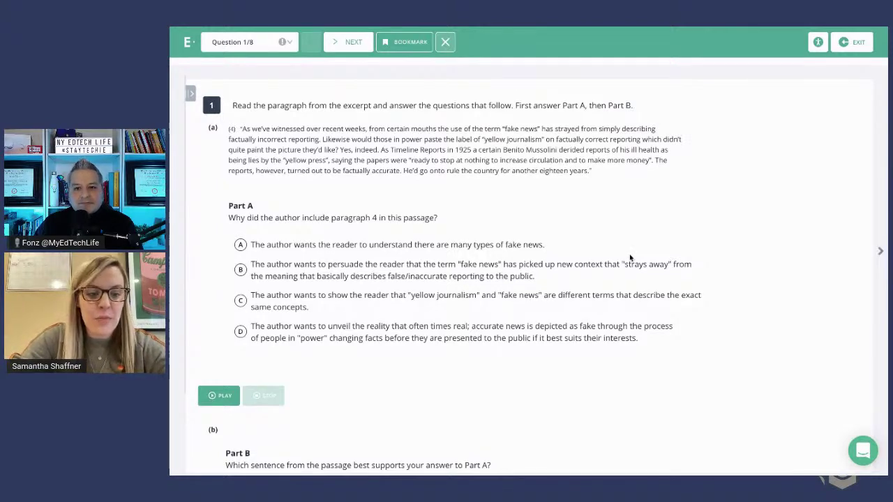
scroll(630, 258, "down", 1)
scroll(630, 258, "down", 3)
scroll(630, 258, "down", 3)
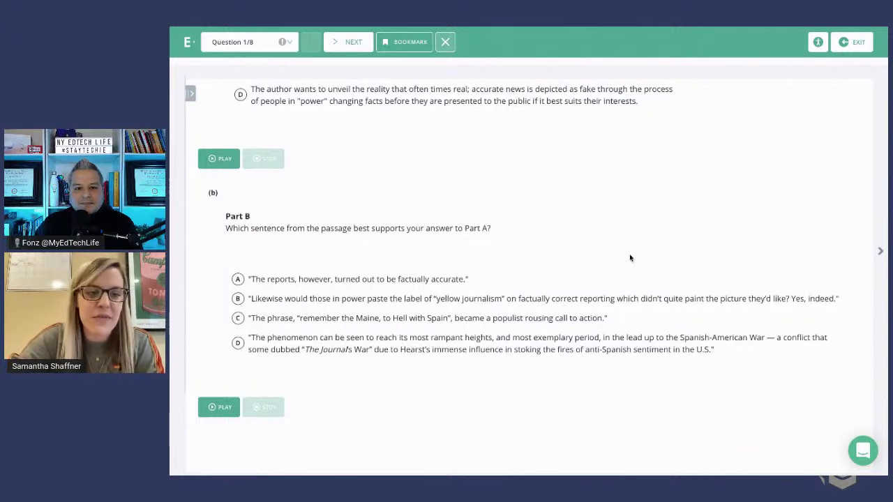
scroll(630, 258, "down", 1)
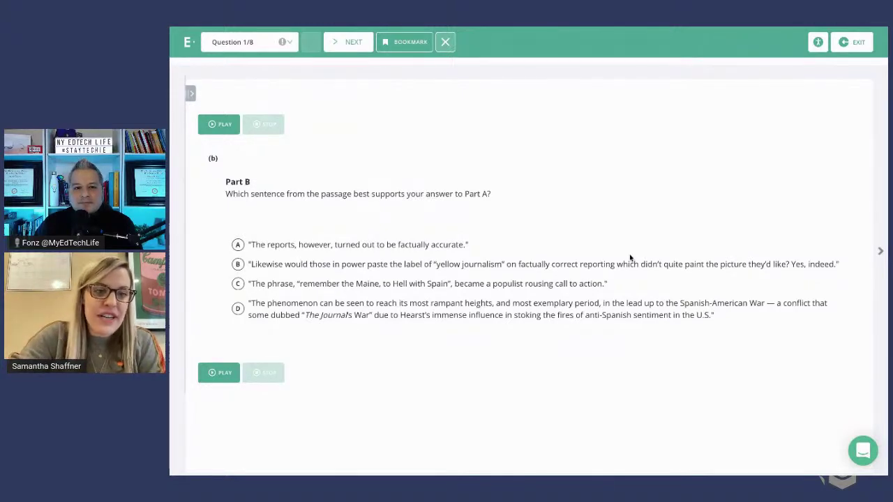
scroll(630, 258, "up", 5)
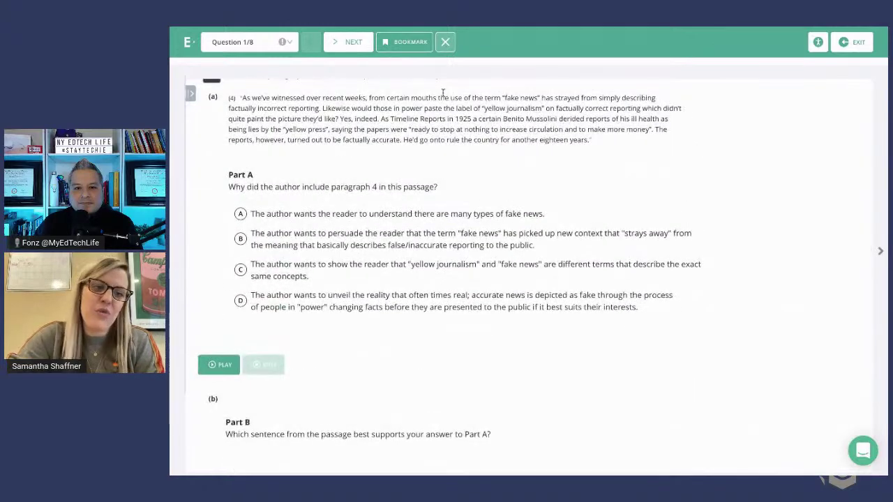
scroll(442, 93, "up", 1)
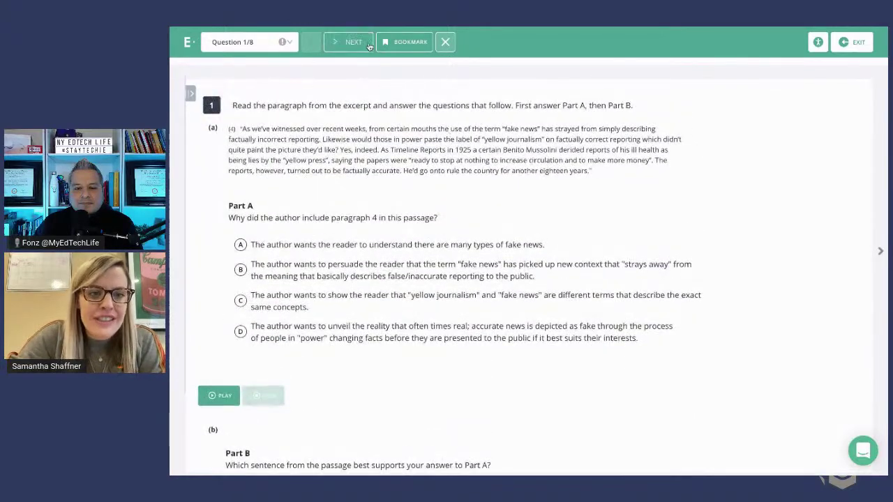
- Skip question 1 unanswered and resequence question 2, placing "The phenomenon" statement first and "Although these days" above the USS Maine statement
left_click(370, 46)
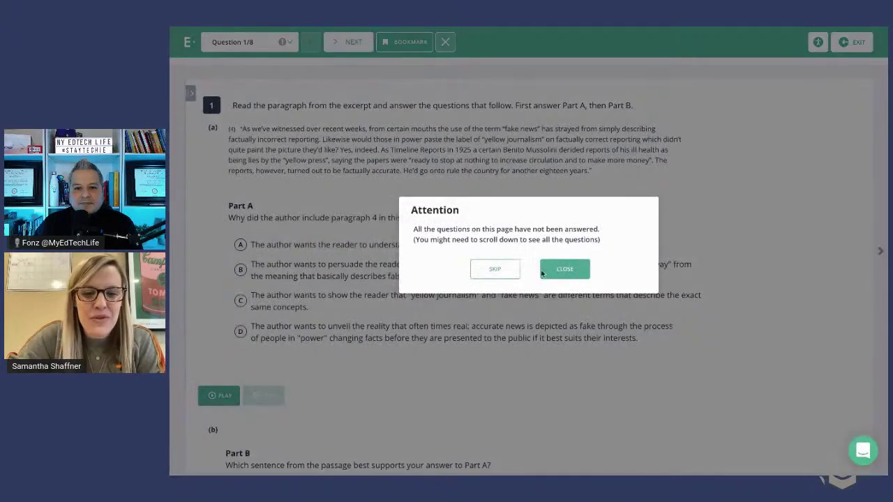
left_click(513, 277)
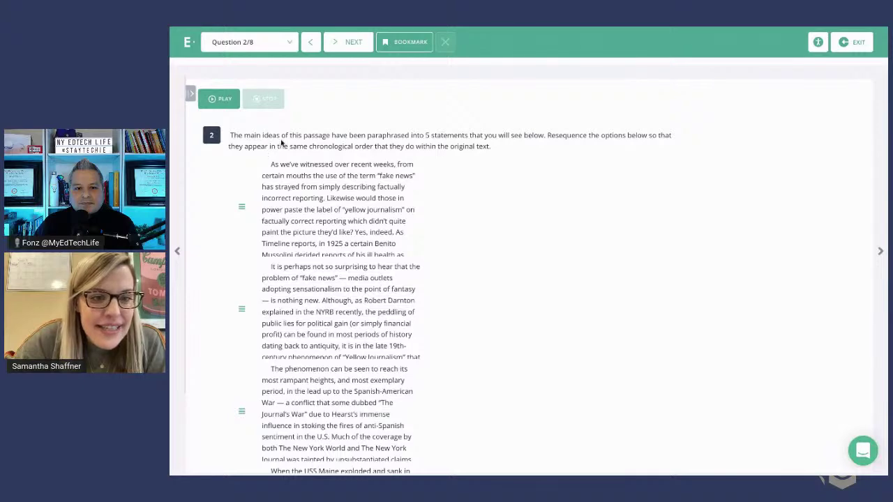
left_click_drag(399, 165, 363, 349)
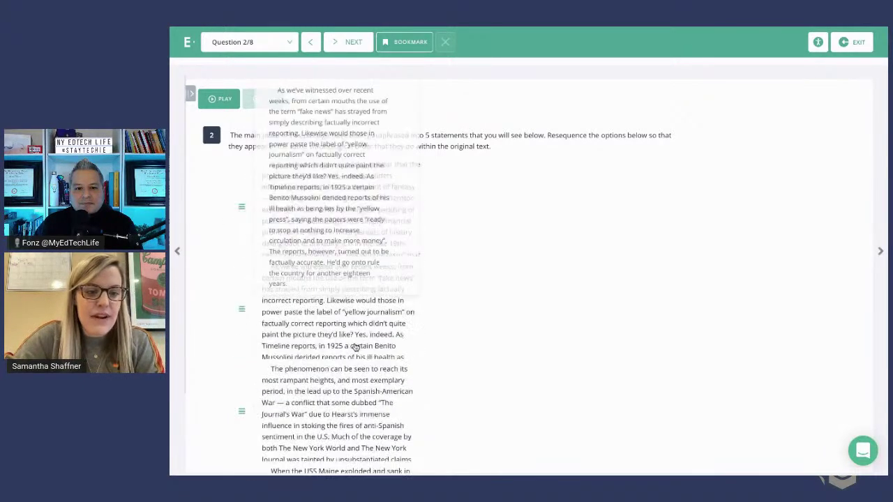
left_click_drag(349, 421, 341, 276)
scroll(377, 422, "down", 3)
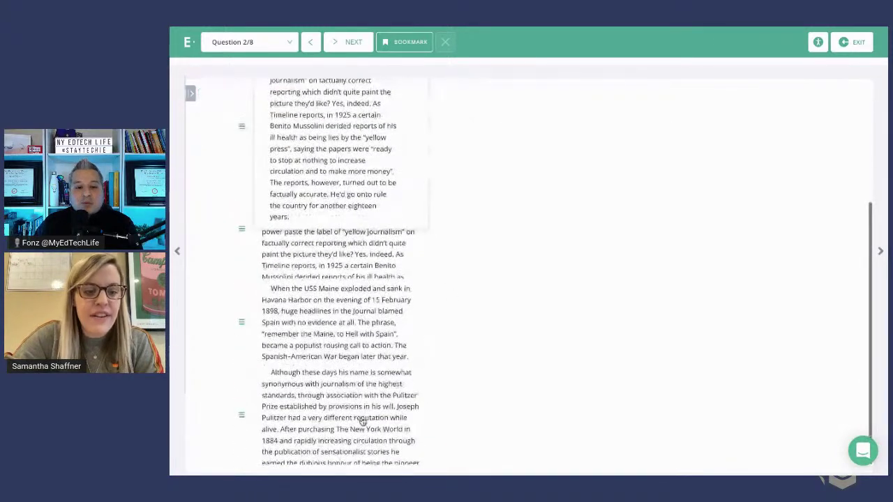
left_click_drag(362, 421, 359, 157)
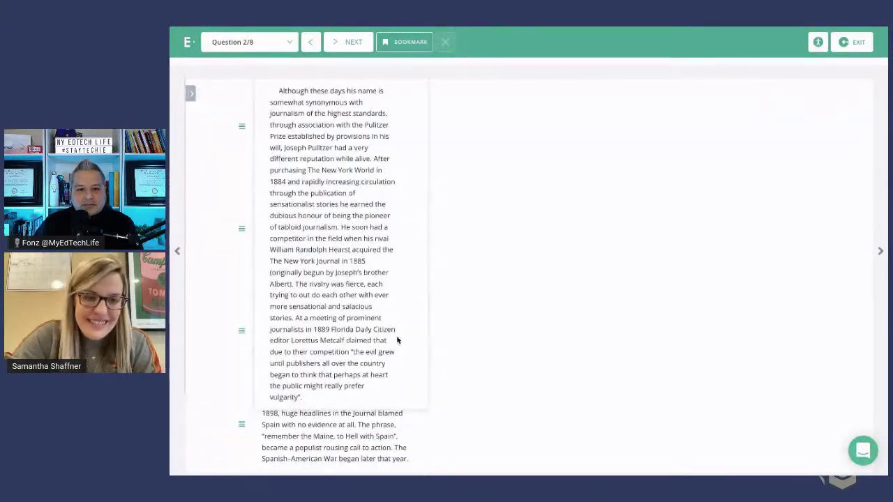
left_click_drag(365, 313, 360, 210)
scroll(516, 194, "up", 2)
mouse_move(358, 124)
scroll(358, 123, "up", 2)
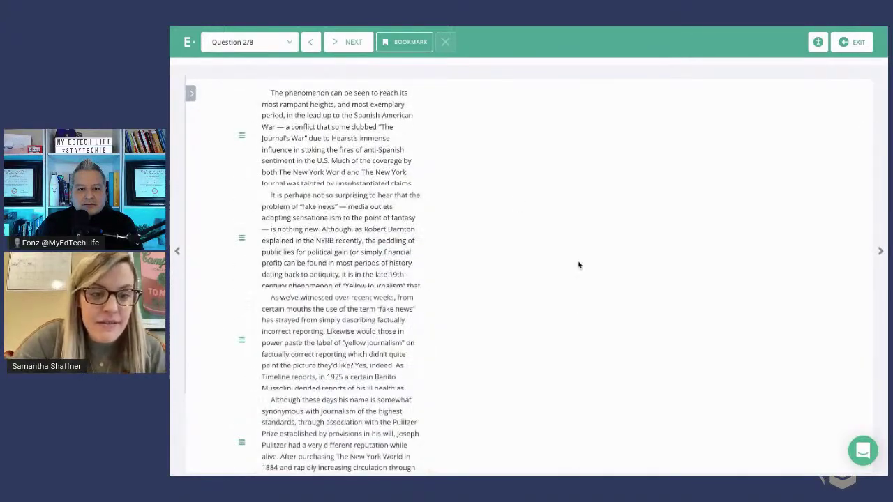
- Move the USS Maine statement above the "Although these days his name" statement in question 2
scroll(484, 235, "down", 3)
mouse_move(335, 392)
left_click_drag(335, 392, 335, 307)
scroll(502, 219, "up", 5)
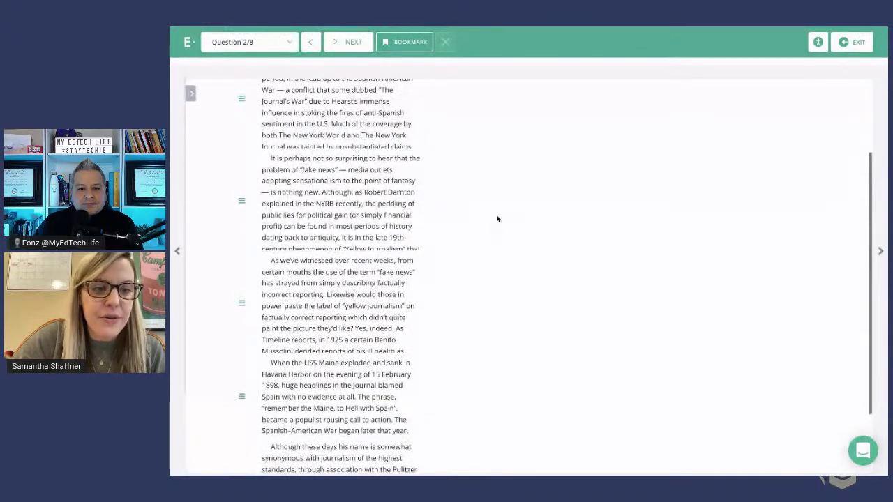
mouse_move(337, 197)
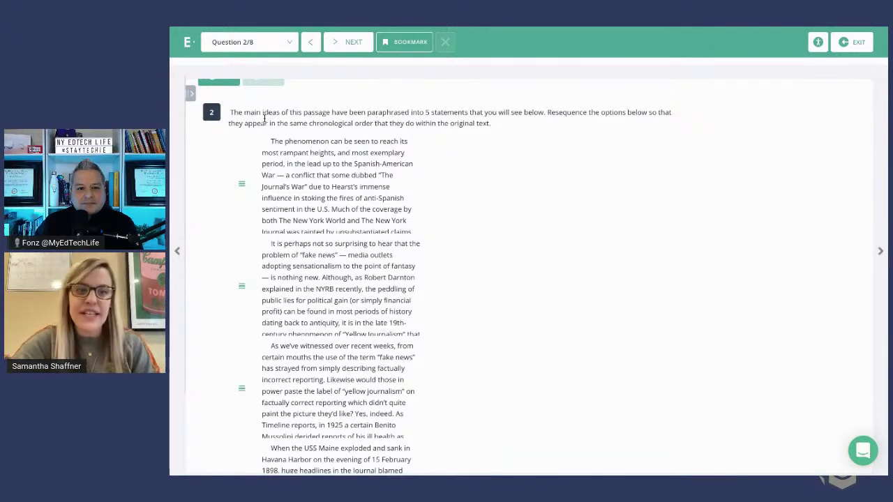
- Advance to the vocabulary question 3 and skip it unanswered to view the multi-paragraph essay in question 4
left_click(367, 49)
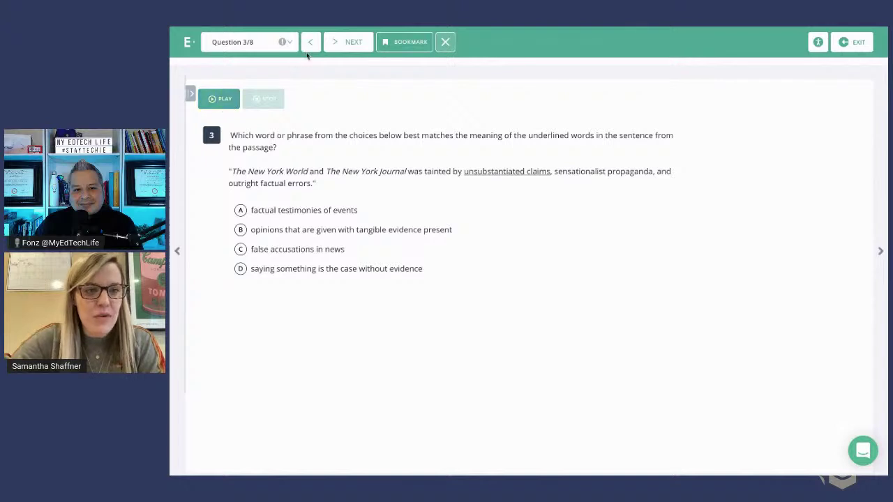
left_click(354, 43)
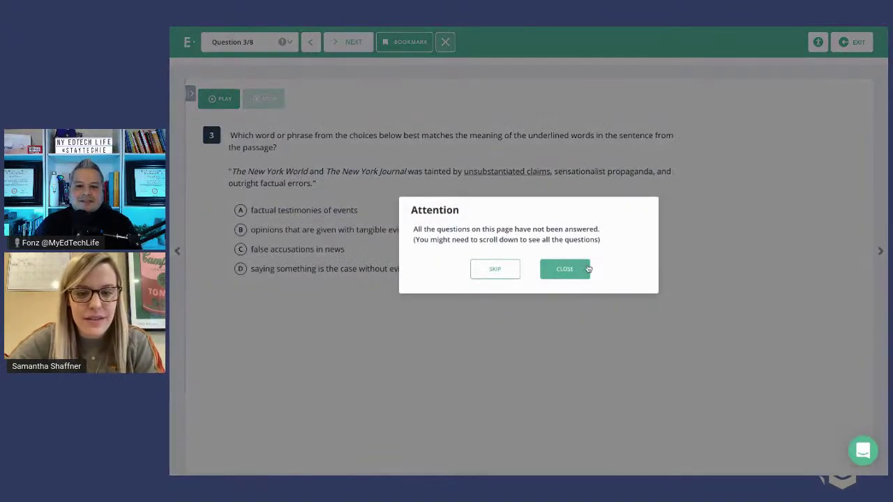
left_click(510, 268)
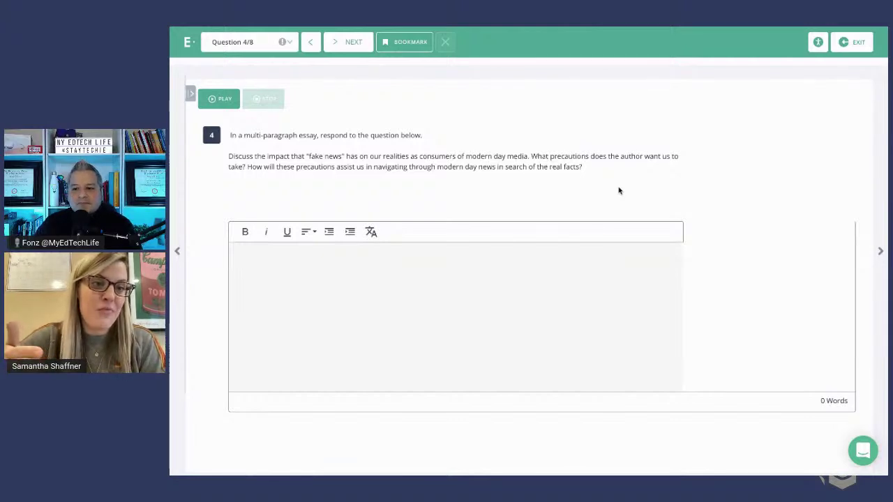
- Skip the essay question, review the political cartoon and answer choices in question 5, and skip on to question 6
left_click(356, 42)
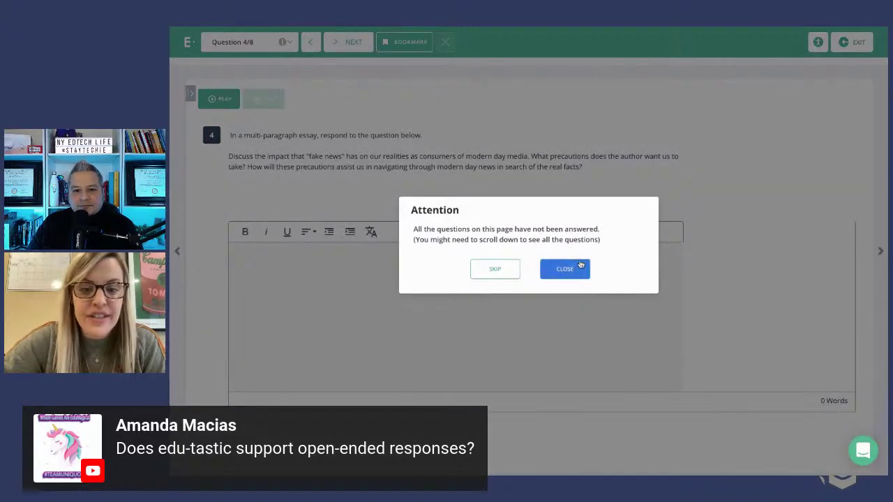
left_click(510, 271)
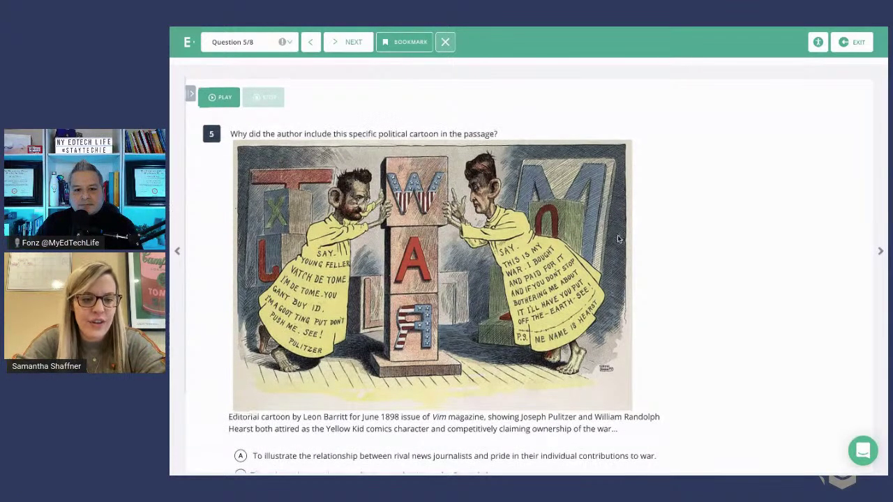
scroll(617, 238, "down", 1)
scroll(618, 238, "down", 3)
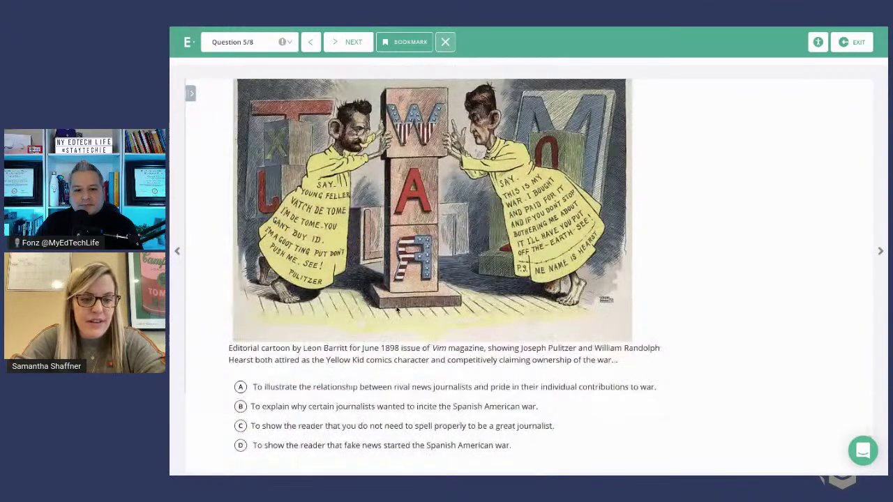
scroll(397, 310, "up", 4)
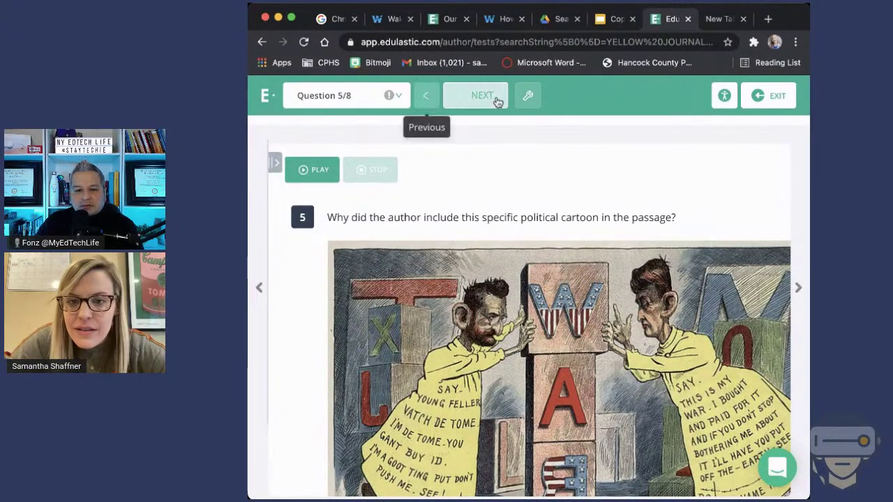
left_click(494, 97)
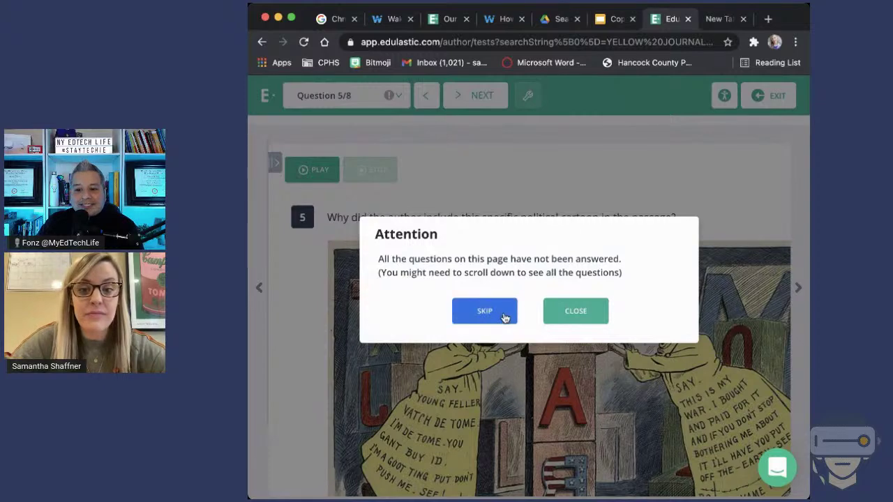
left_click(505, 316)
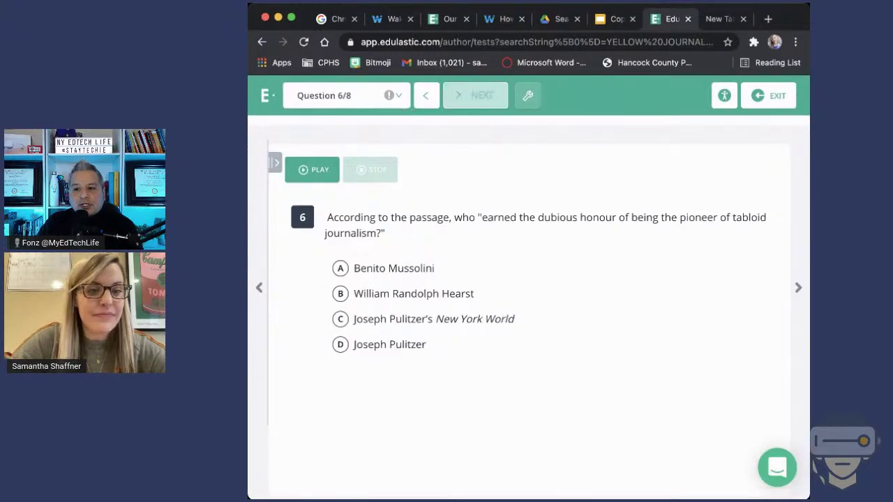